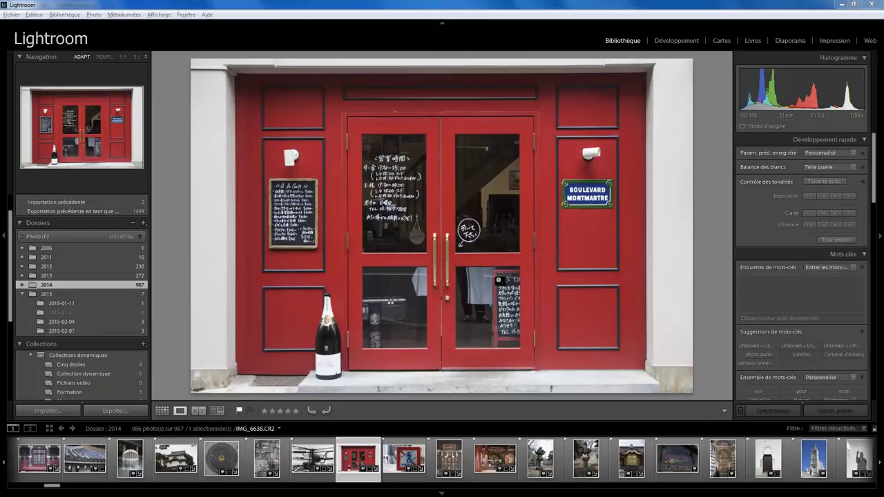
- Check the Plug-in Manager: Canon, Leica and Nikon tethered-capture modules are installed
left_click(12, 14)
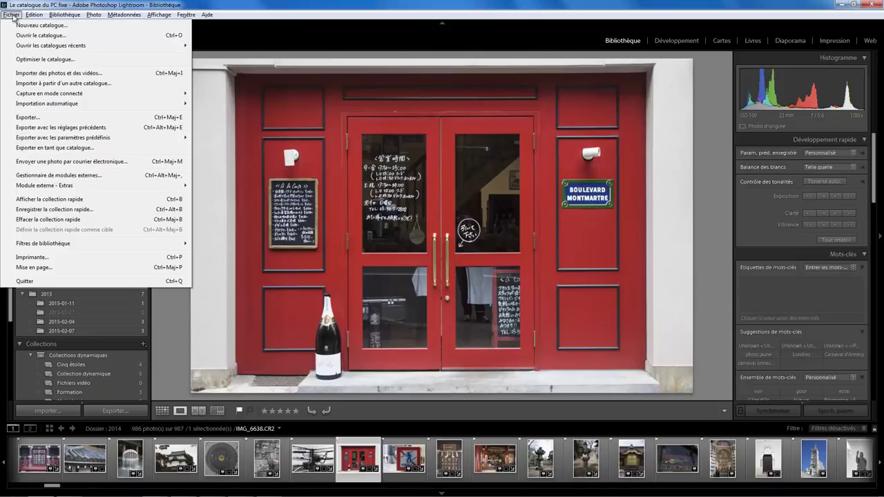
left_click(59, 175)
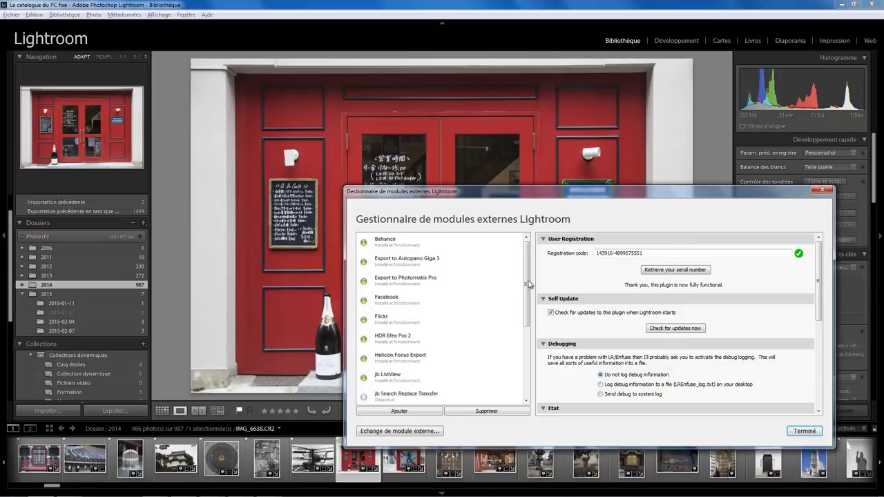
left_click_drag(530, 285, 524, 366)
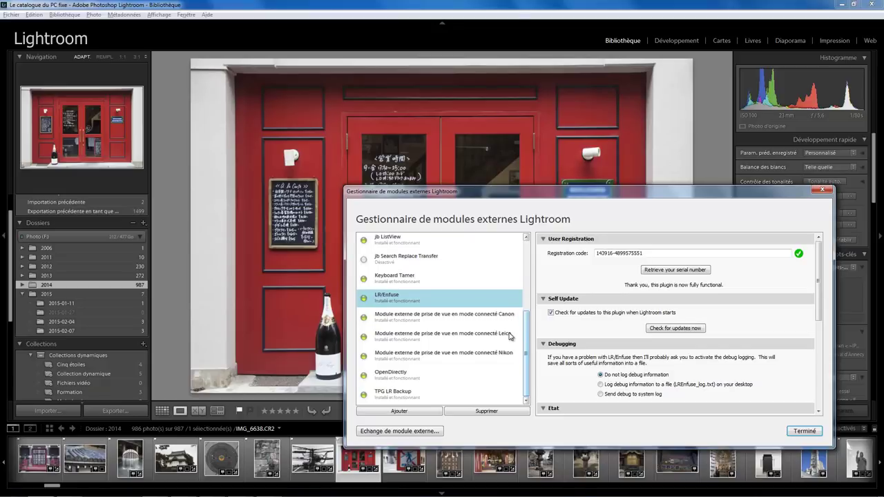
left_click(822, 193)
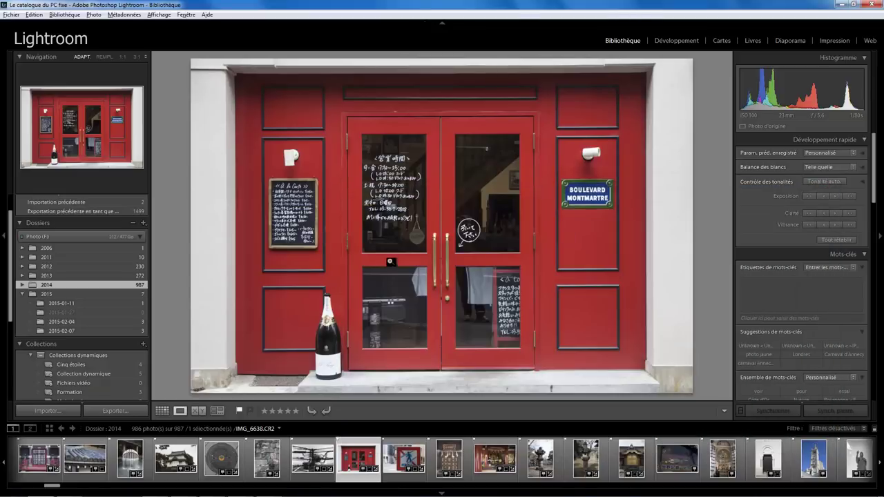
left_click(14, 14)
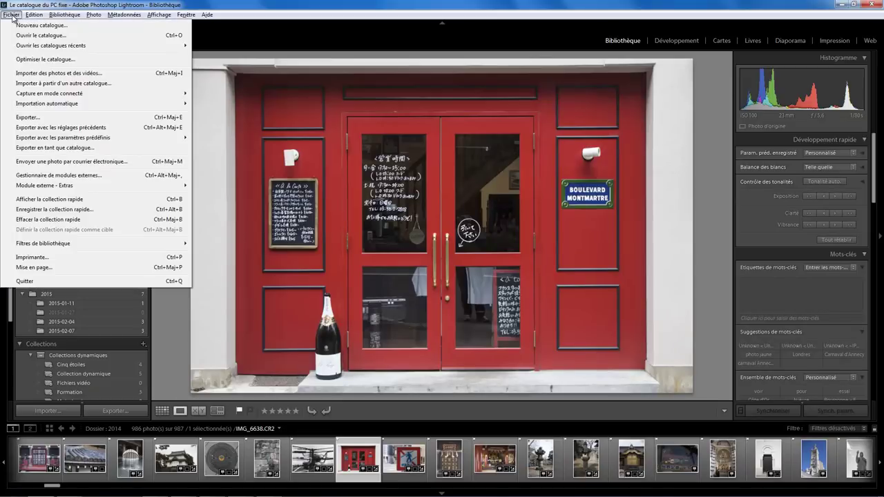
mouse_move(49, 93)
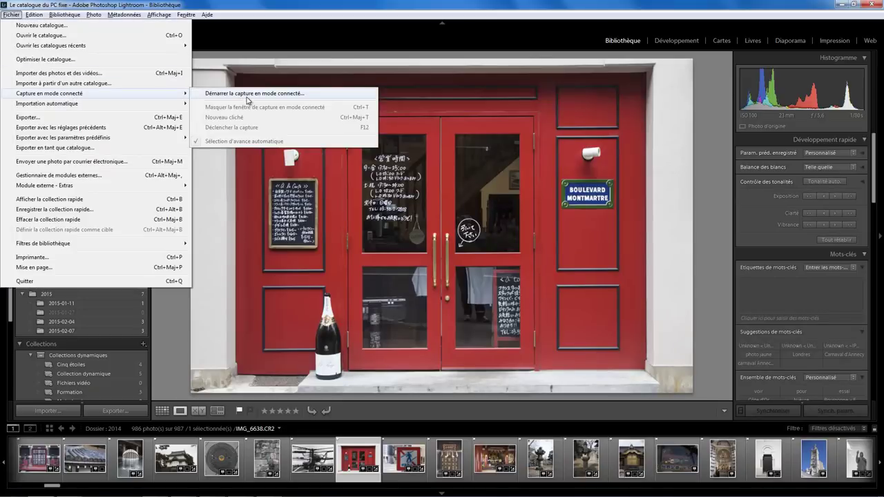
- Start tethered capture setup and name the session 'Session studio OuiOuiPhoto'
left_click(247, 97)
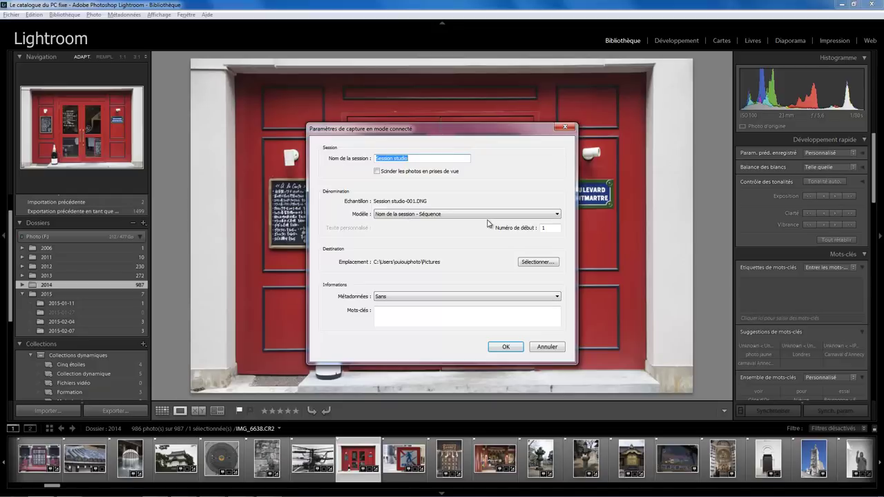
left_click(418, 161)
type("OuiOuiPh")
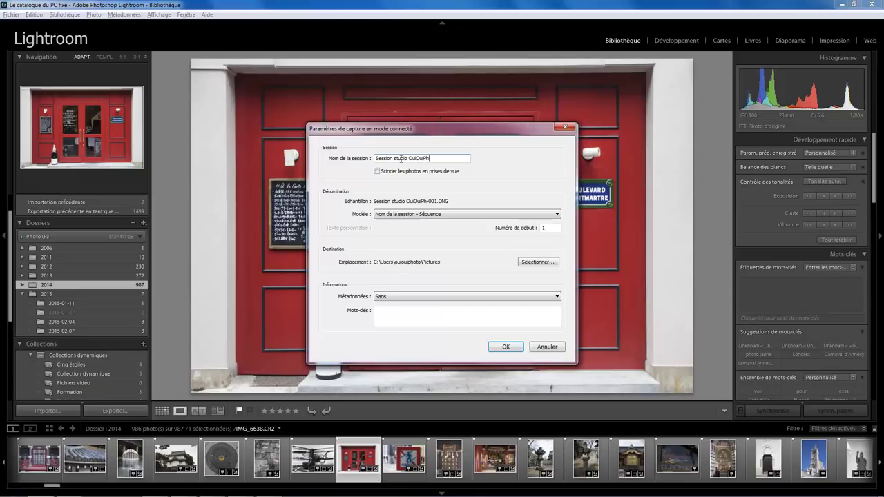
type("oto")
left_click(480, 215)
left_click(402, 310)
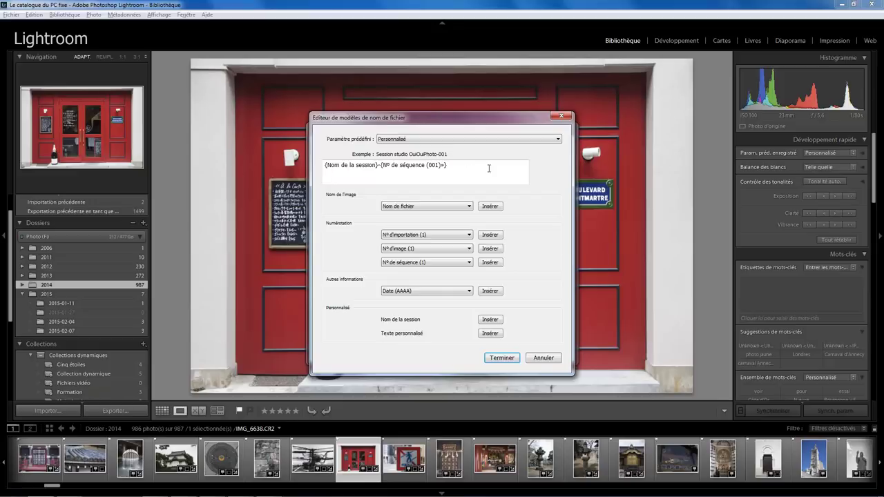
left_click(543, 358)
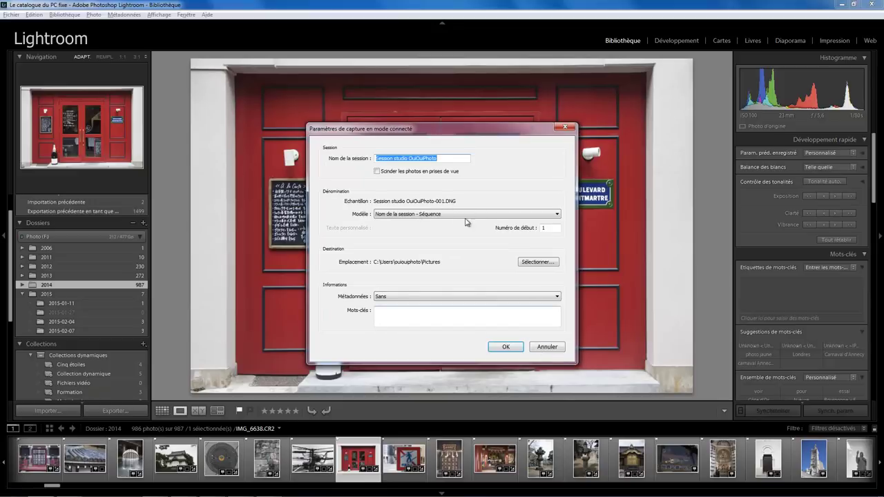
double_click(550, 227)
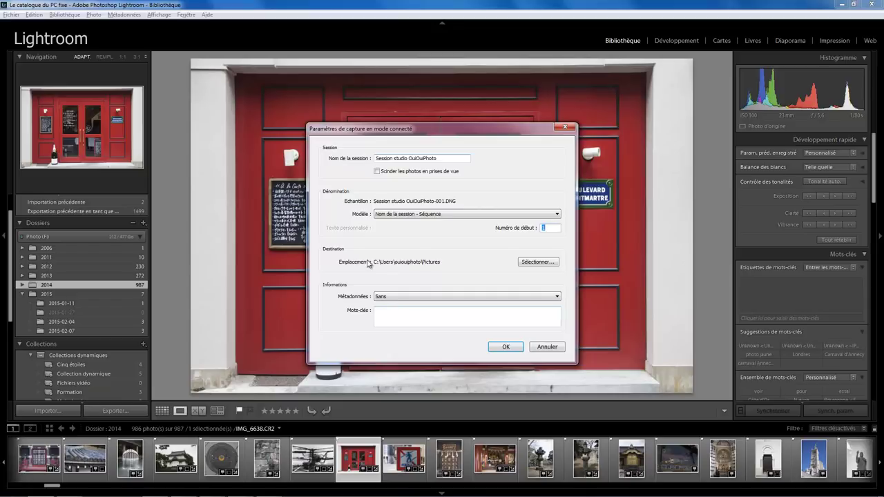
- Create a 'Mode connecté' folder inside Formation and choose it as the capture destination
left_click(536, 262)
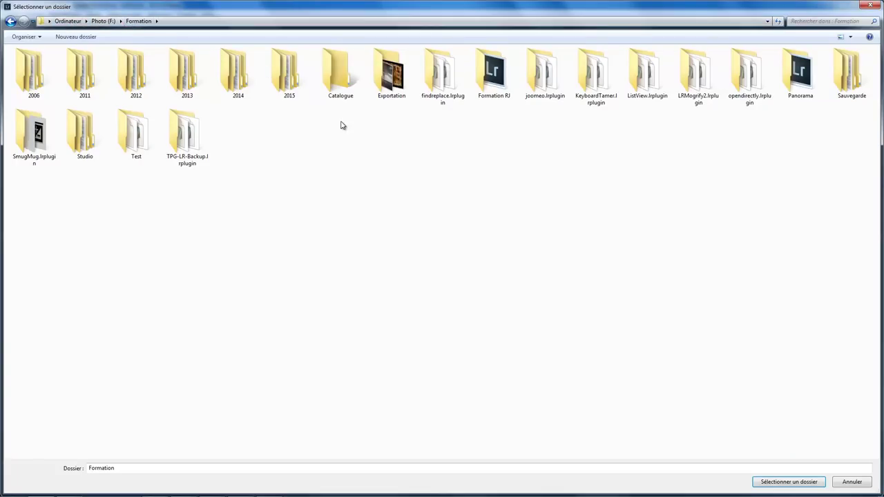
right_click(342, 181)
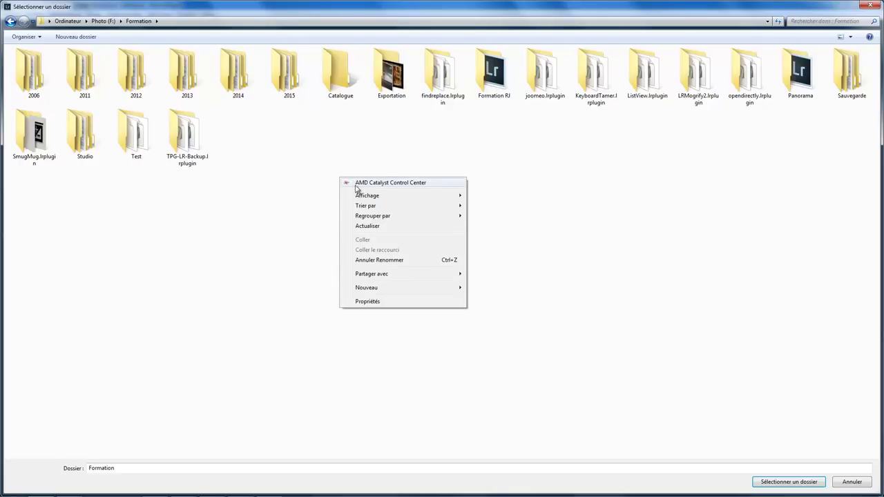
mouse_move(373, 287)
left_click(504, 291)
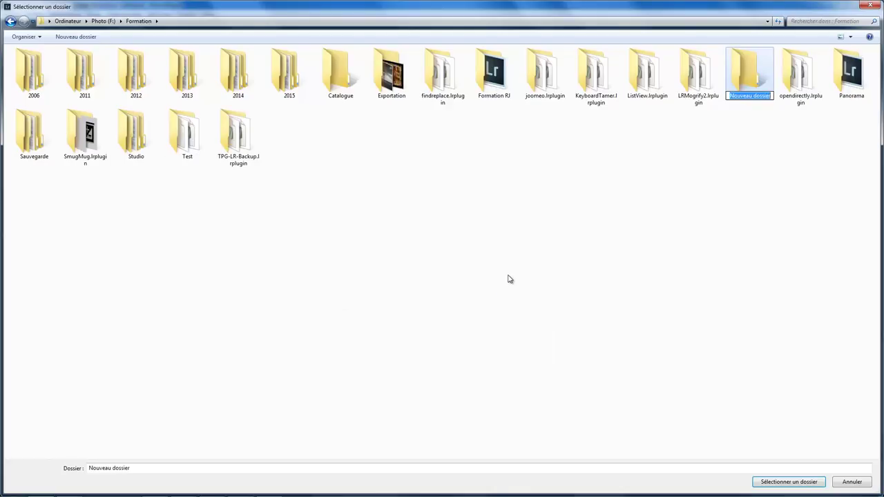
type("Mod")
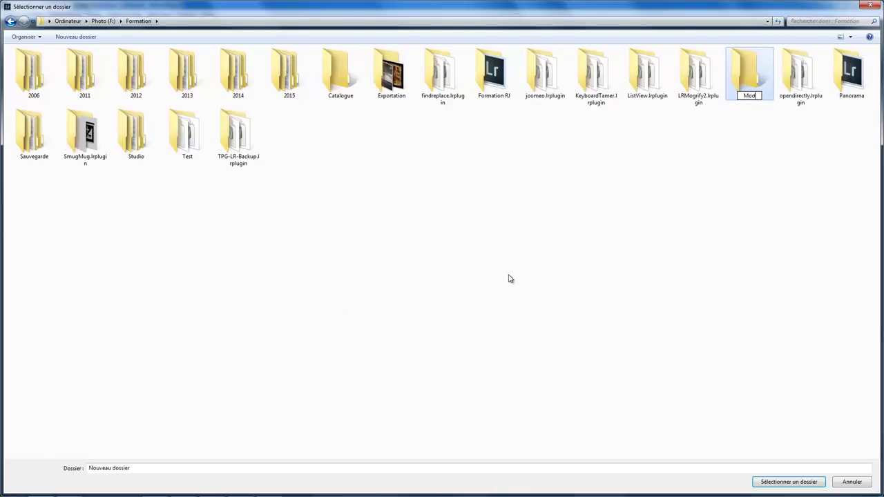
type("e connecte")
left_click(772, 485)
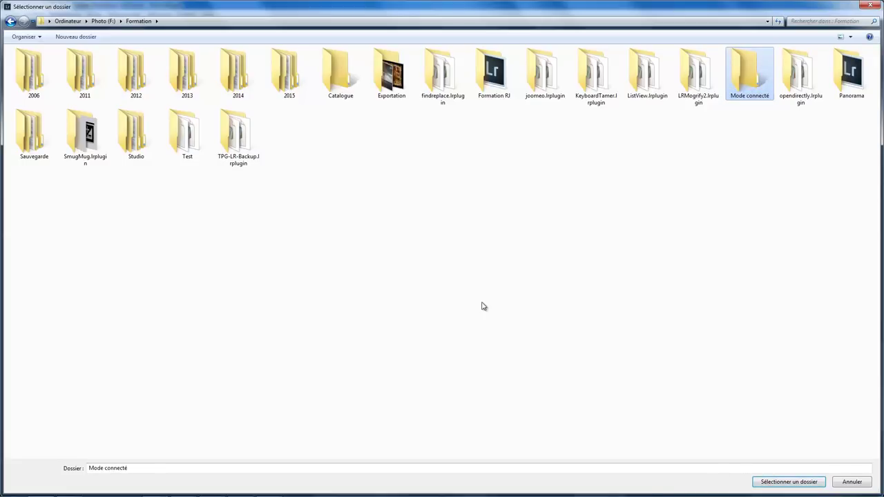
left_click(788, 481)
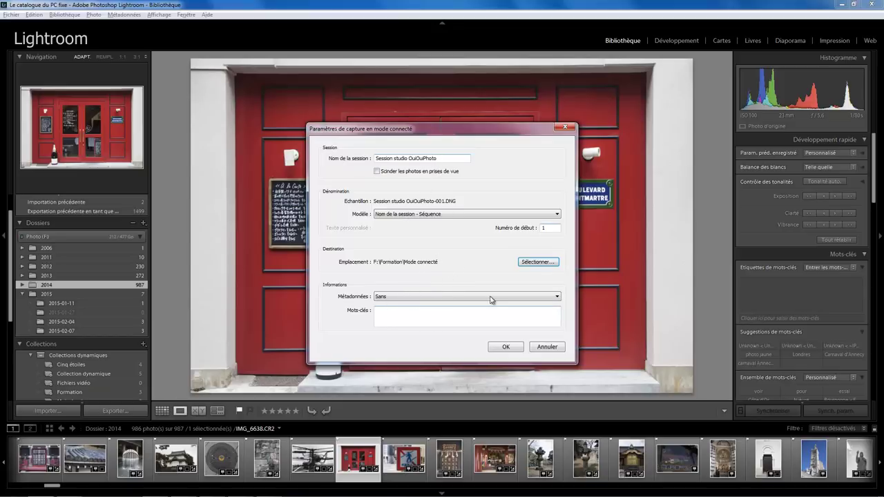
- Keep the metadata preset at Sans and start the tethered capture
left_click(432, 299)
left_click(432, 299)
left_click(411, 315)
left_click(505, 347)
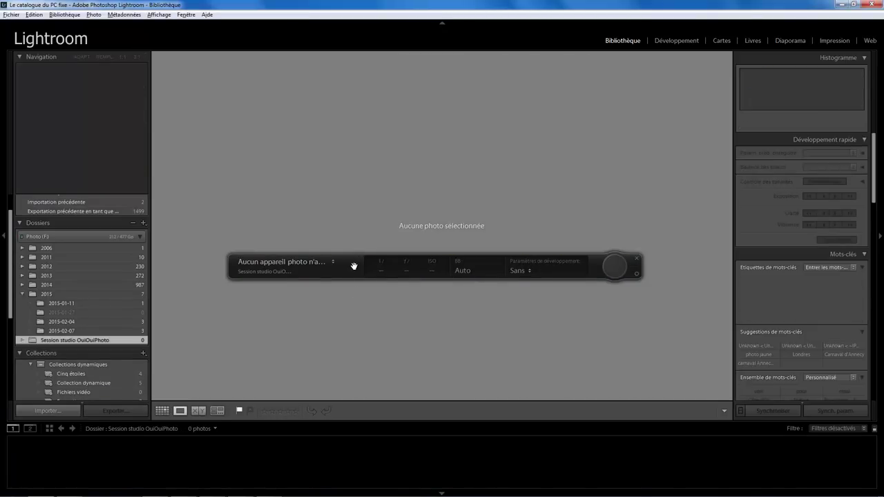
- Reposition the capture bar and set its develop settings preset to Sans
left_click_drag(353, 266, 380, 327)
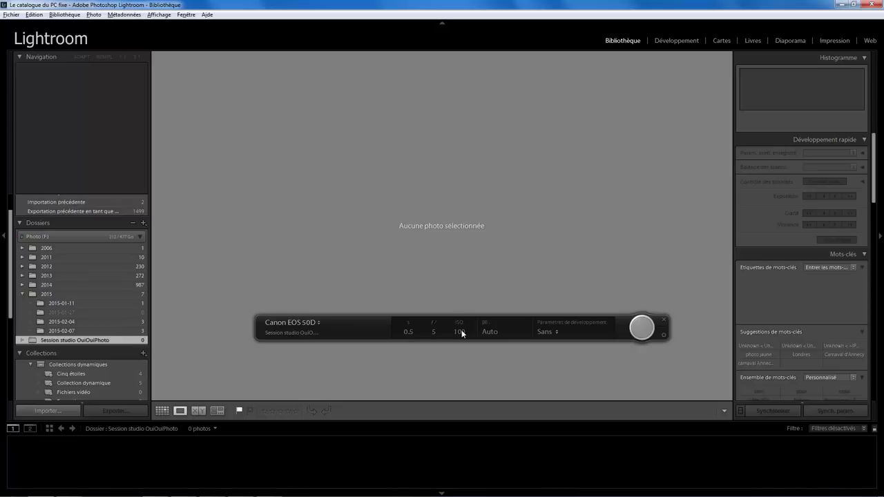
left_click(550, 333)
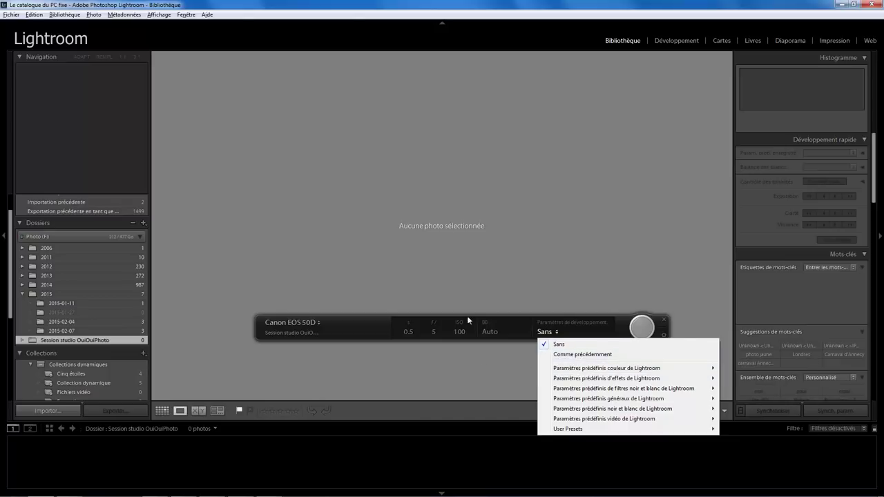
left_click(446, 275)
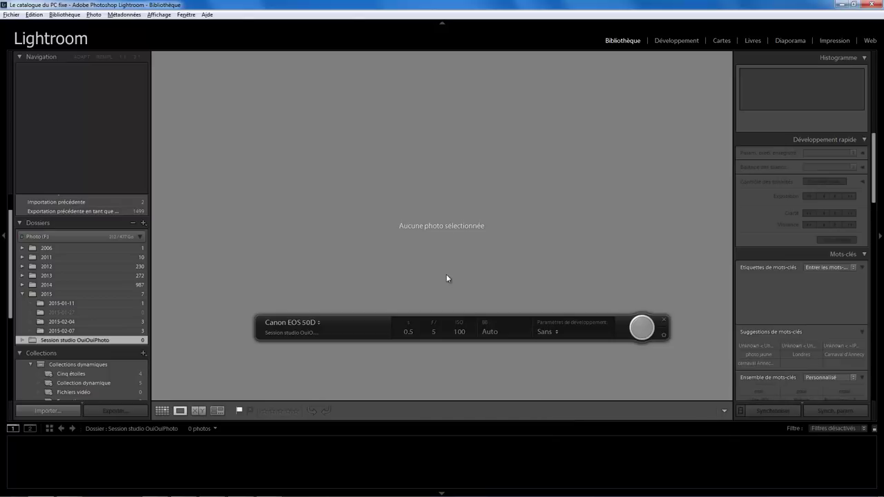
- Capture a second coin shot, Session studio OuiOuiPhoto-002.CR2
left_click(649, 335)
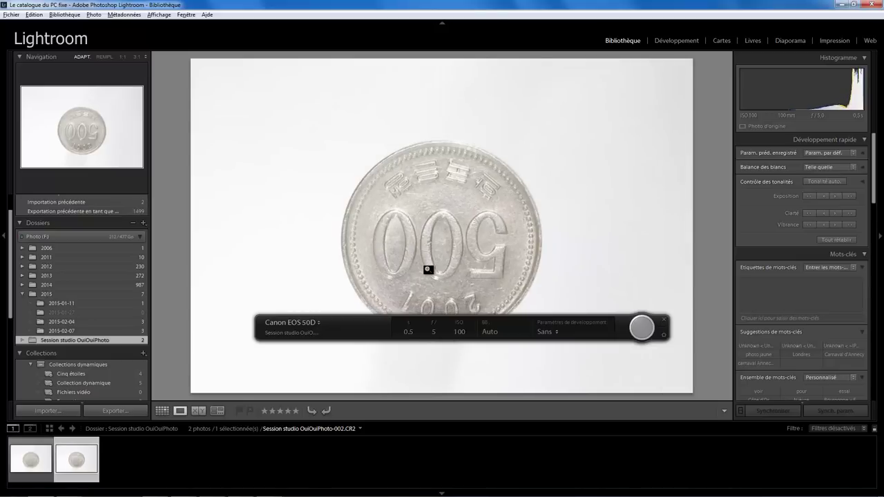
left_click(546, 332)
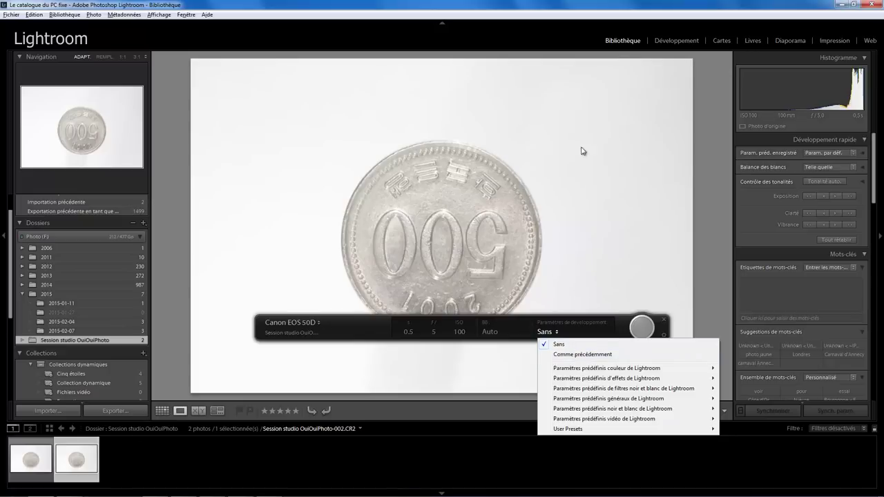
- Crop the second coin photo to a square 1 x 1 aspect in Develop
left_click(664, 42)
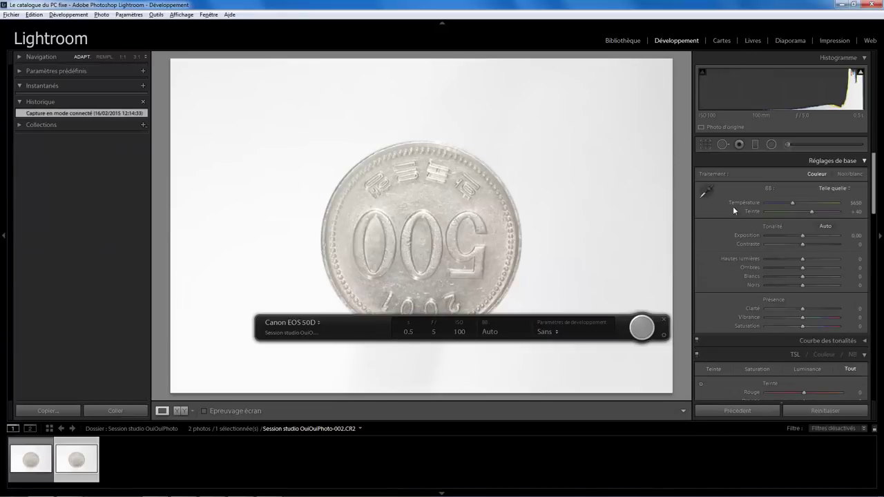
left_click(705, 144)
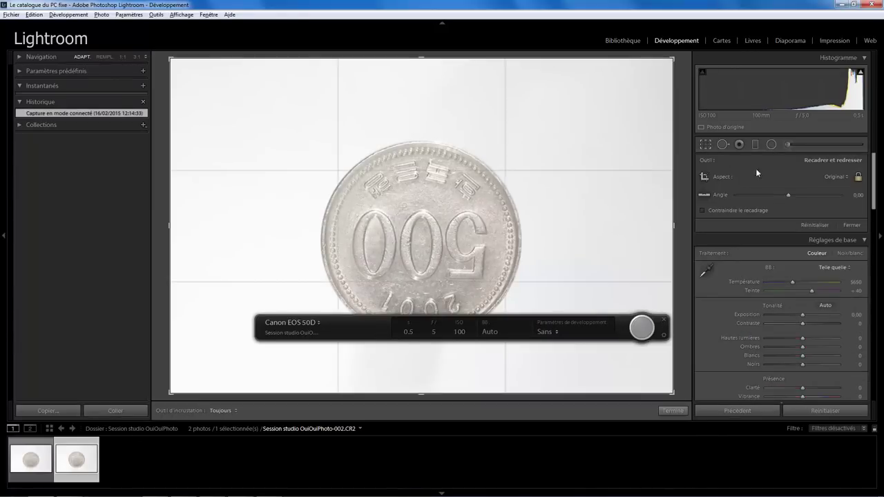
left_click(832, 176)
left_click(760, 223)
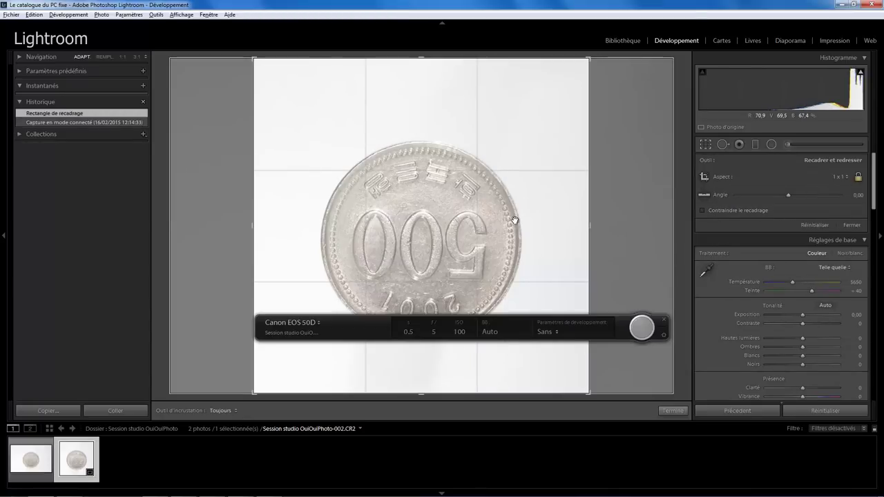
left_click(675, 411)
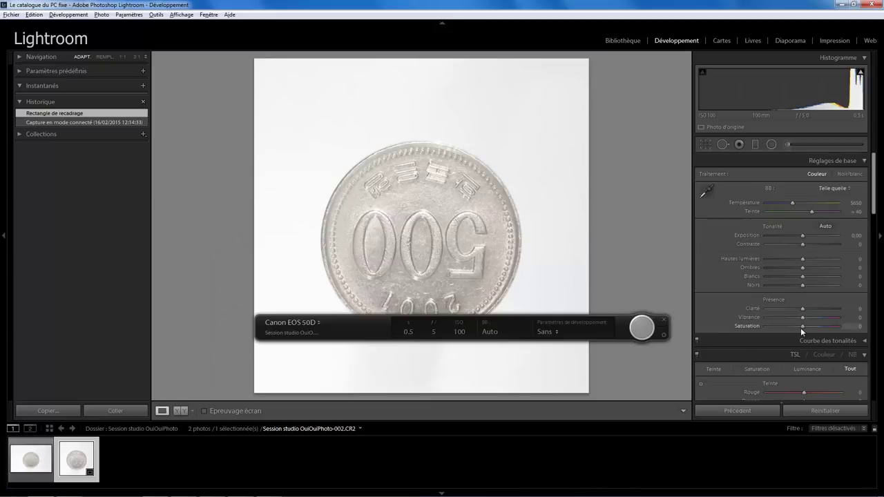
- Set Clarity +16, Contrast +36 and sharpening Amount 46, checking at 1:1
left_click_drag(803, 309, 809, 309)
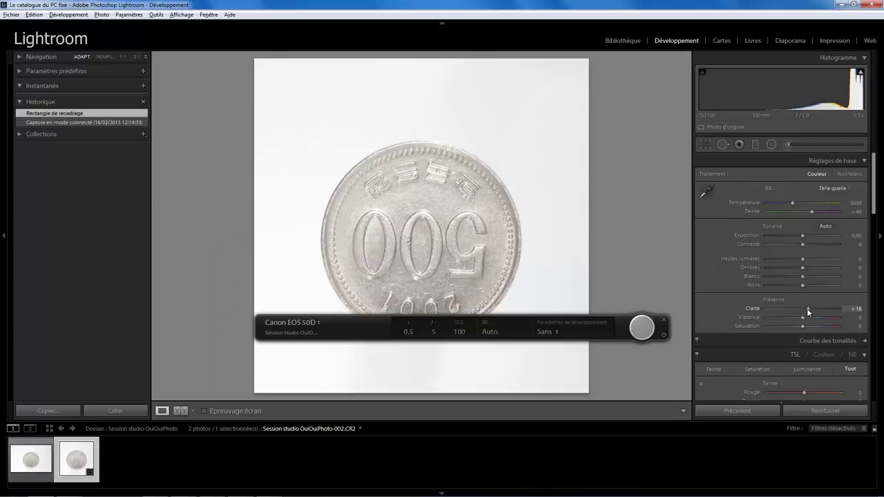
left_click_drag(803, 244, 816, 243)
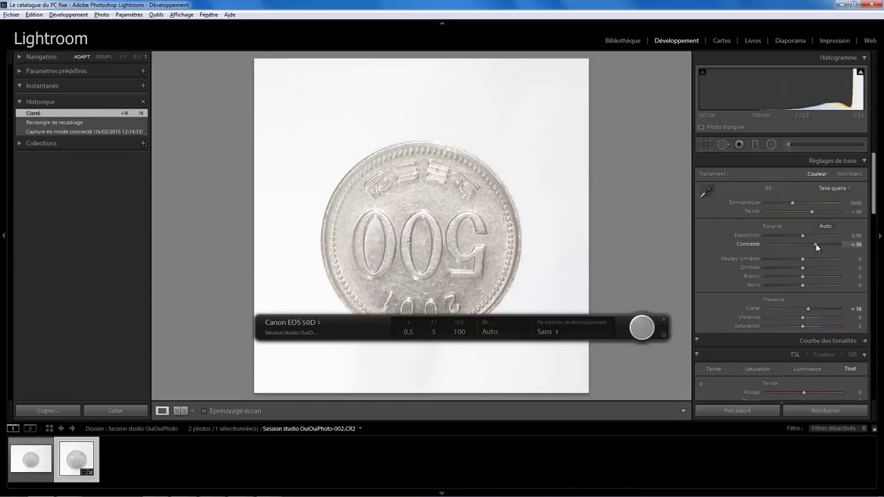
left_click(439, 250)
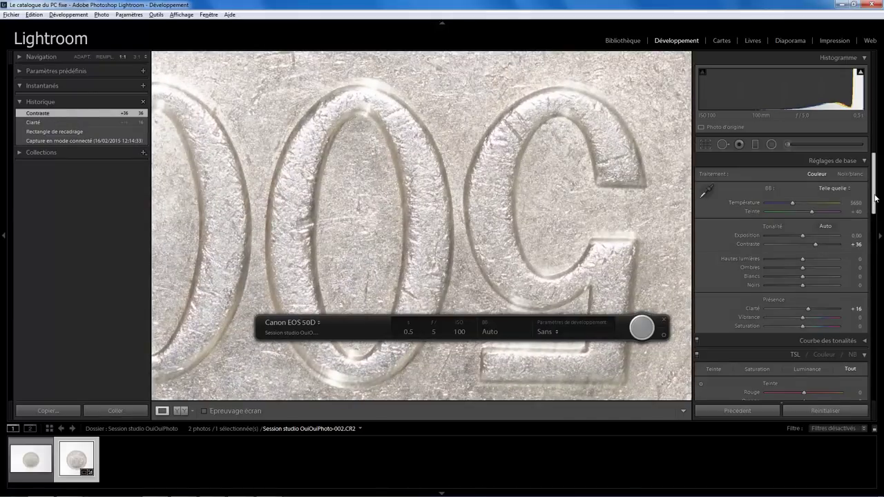
left_click_drag(876, 198, 875, 307)
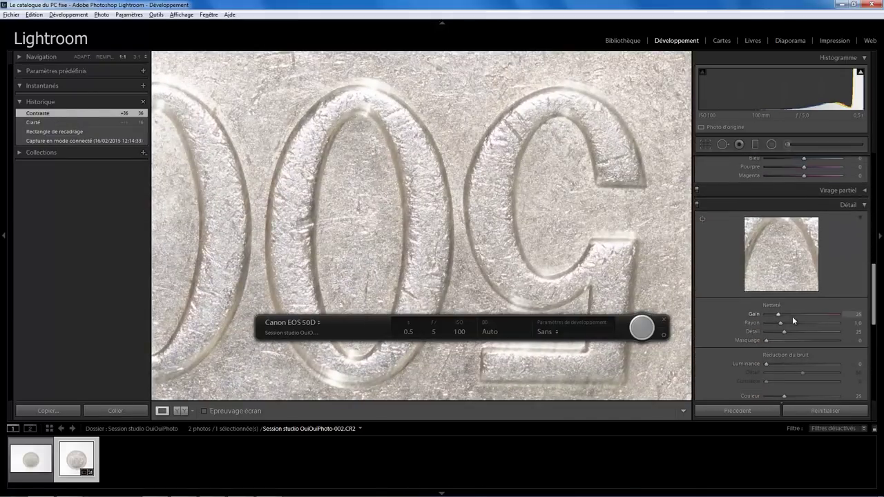
left_click_drag(776, 316, 787, 314)
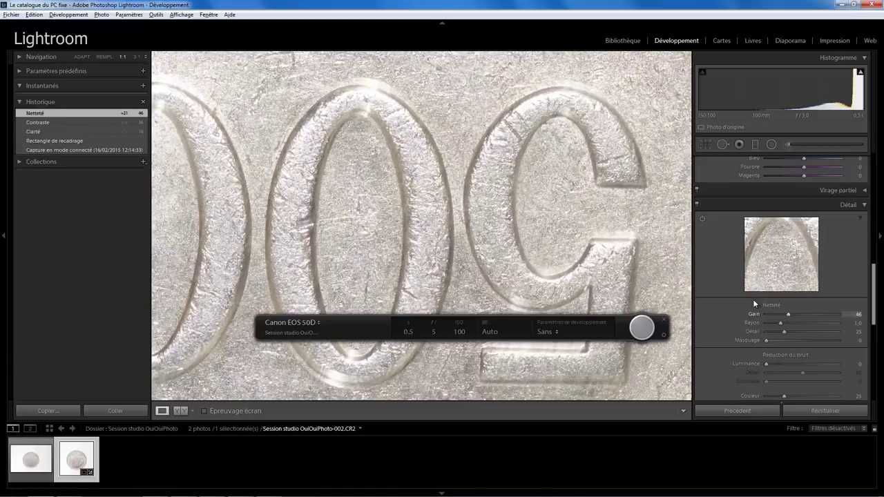
left_click(498, 215)
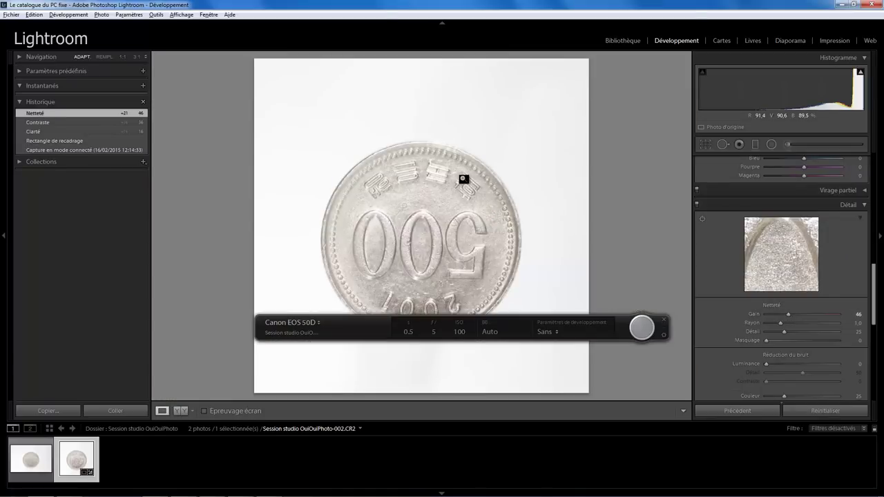
left_click(547, 334)
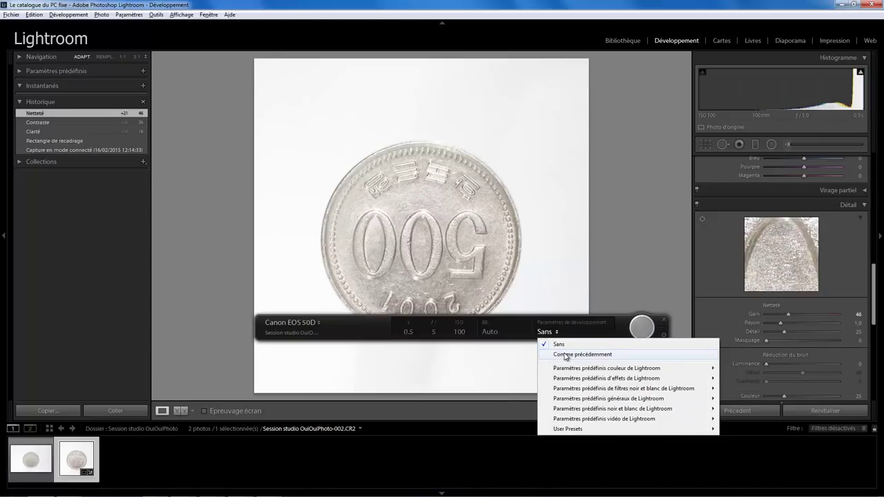
- Switch develop settings to Comme précédent and shoot a third coin photo
left_click(565, 355)
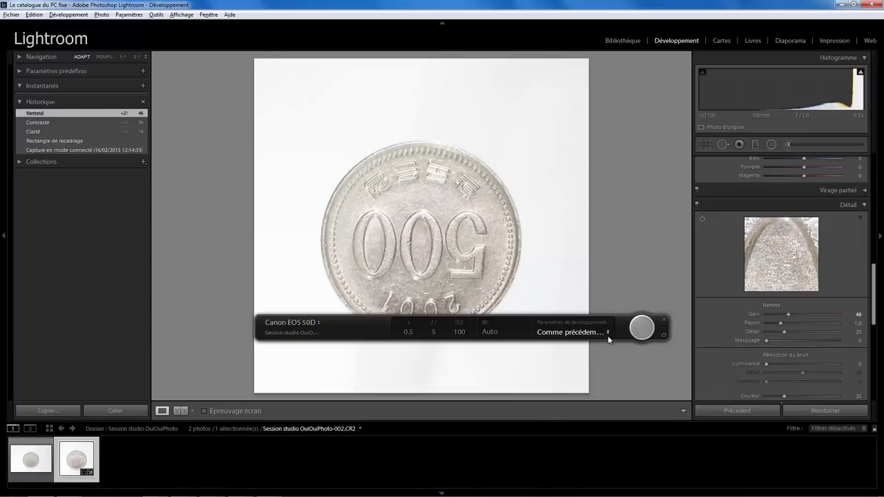
left_click(638, 334)
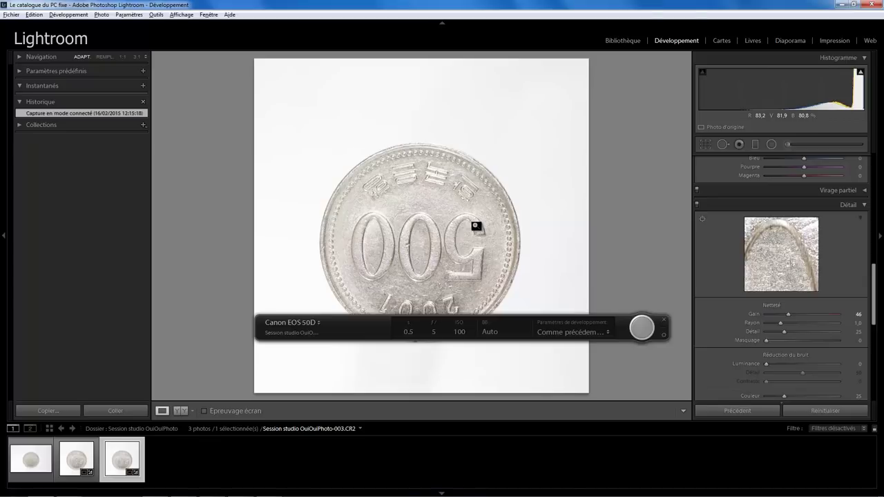
left_click(642, 329)
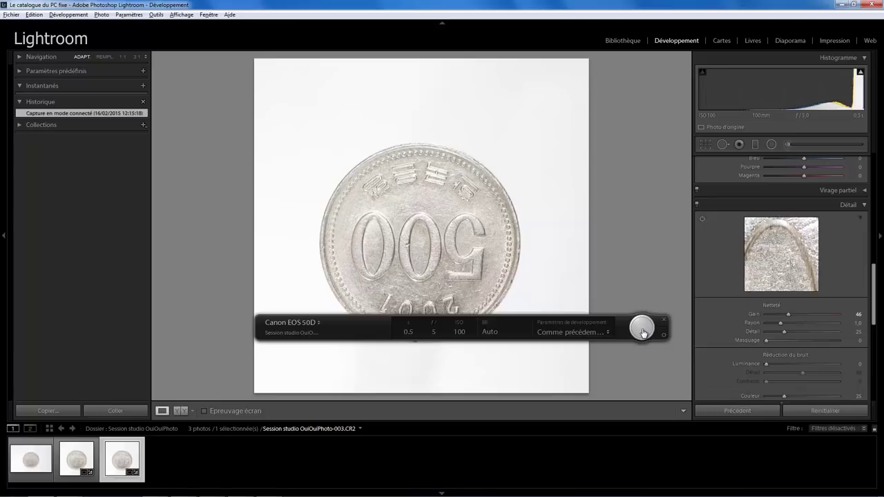